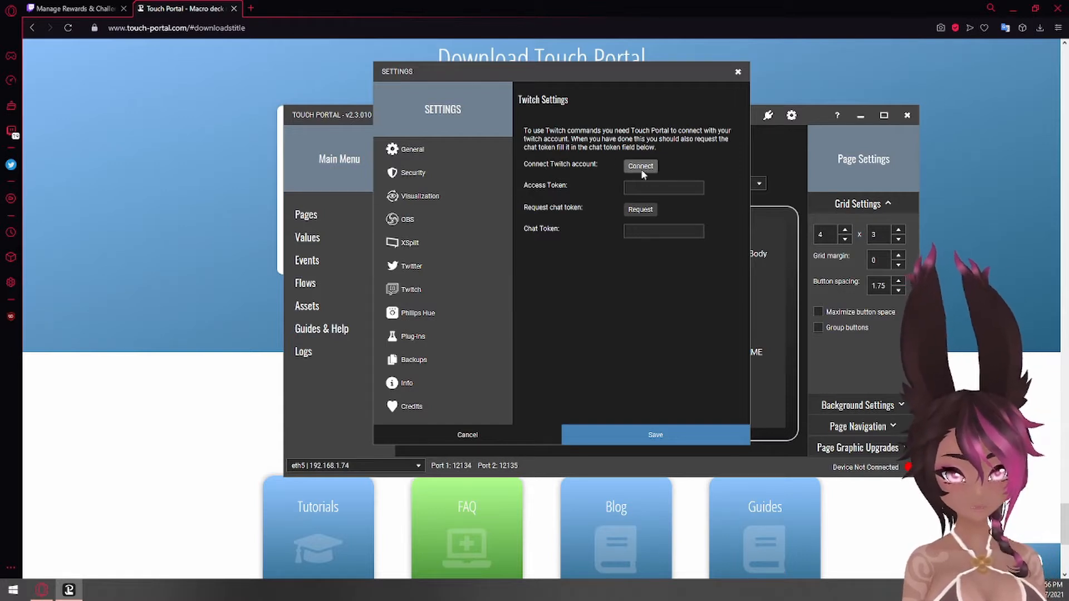
Review the Twitch token fields and the OBS WebSocket connection settings in Touch Portal, and close the settings without saving
click(682, 228)
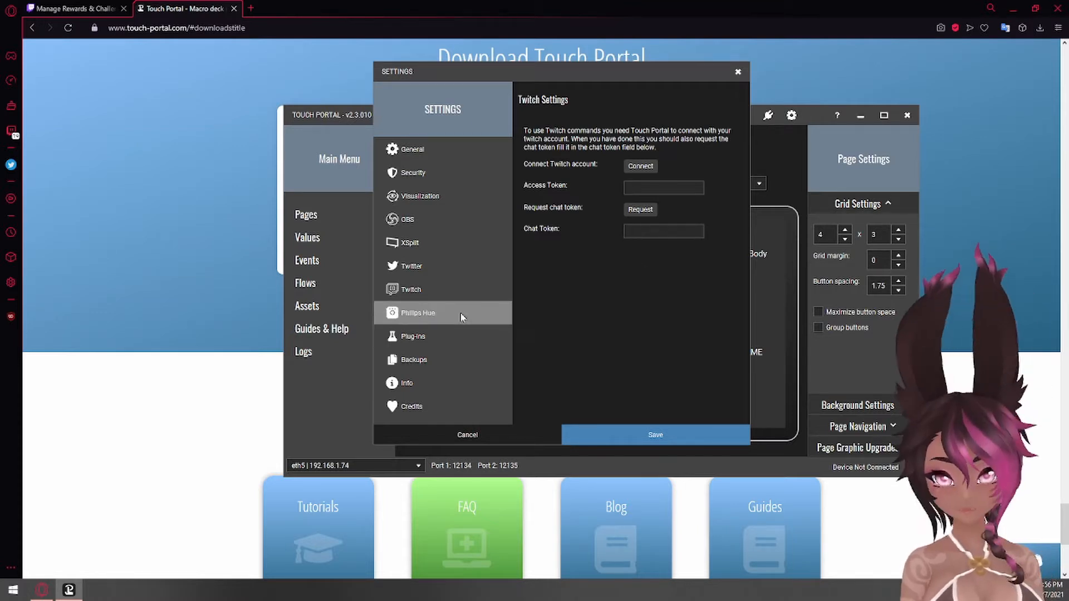
click(446, 221)
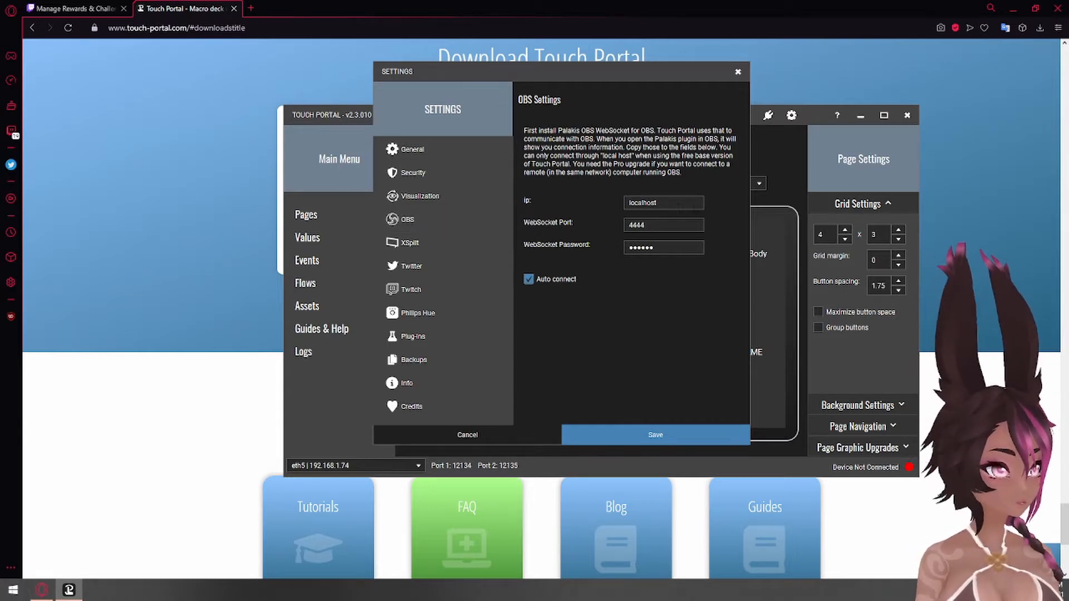
click(673, 225)
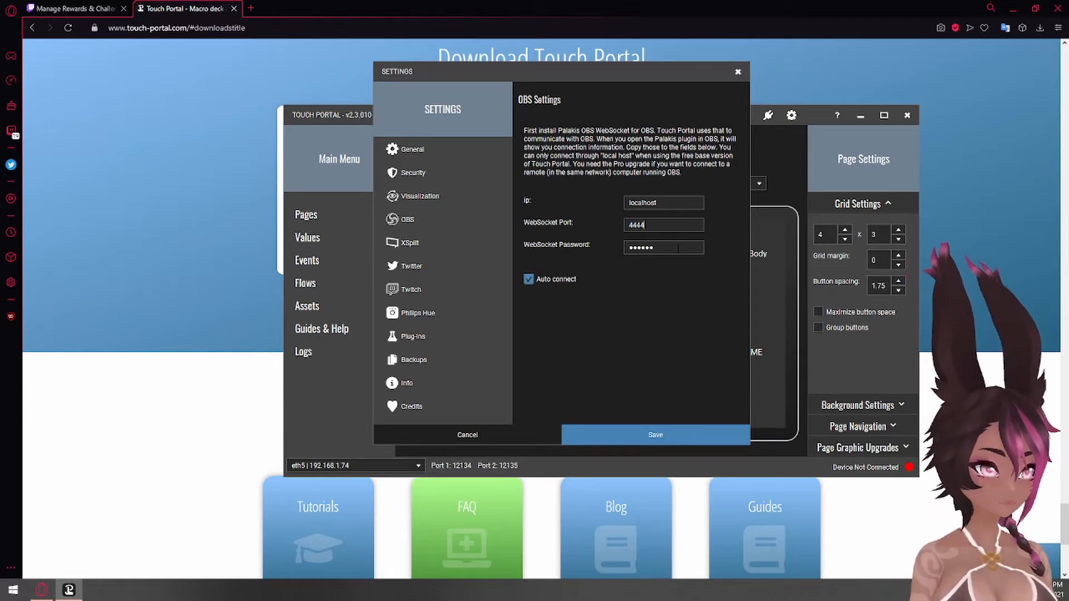
click(504, 437)
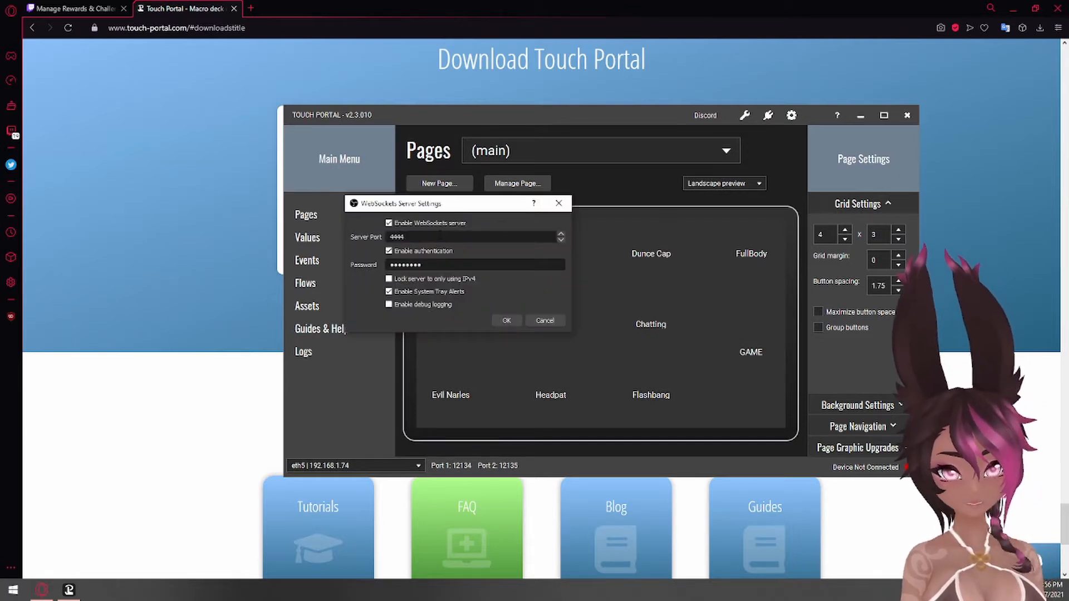
Check the server port and authentication password fields in the OBS WebSockets server settings, and accept the dialog
double_click(398, 237)
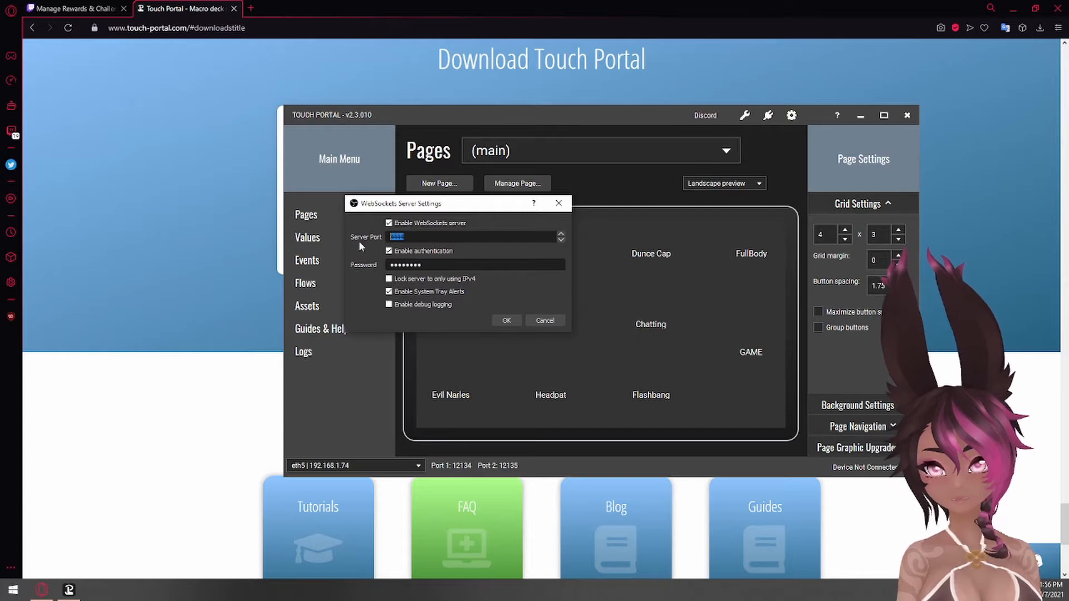
click(422, 237)
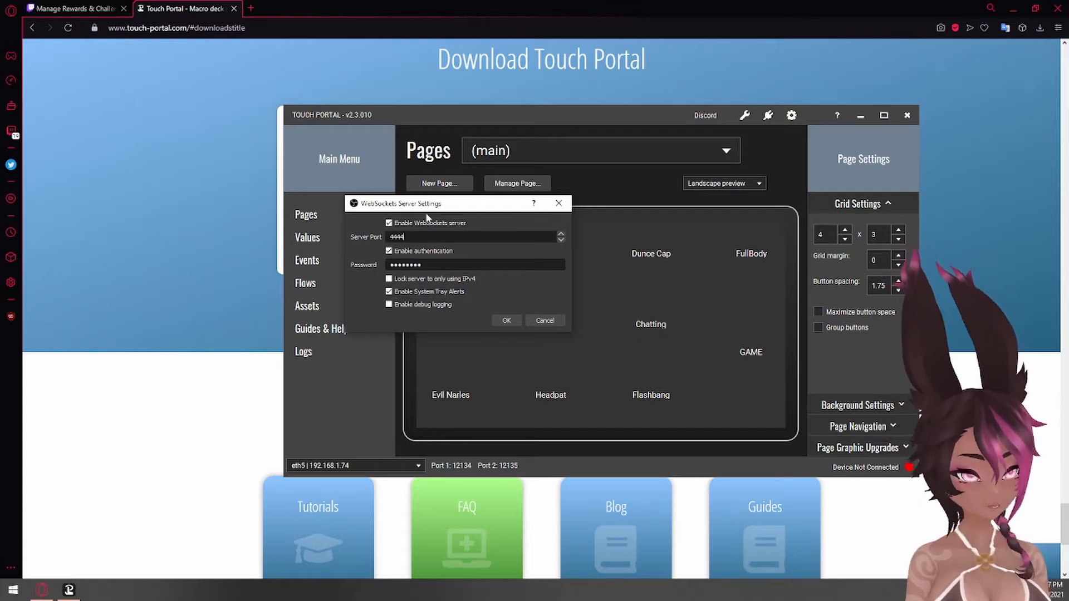
double_click(422, 265)
click(439, 267)
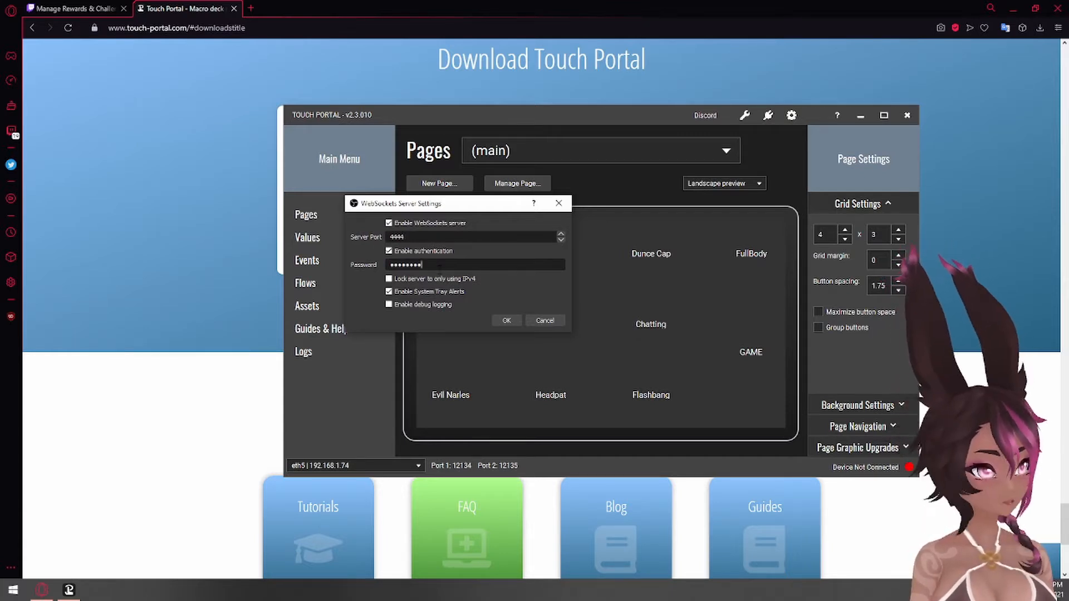
click(505, 321)
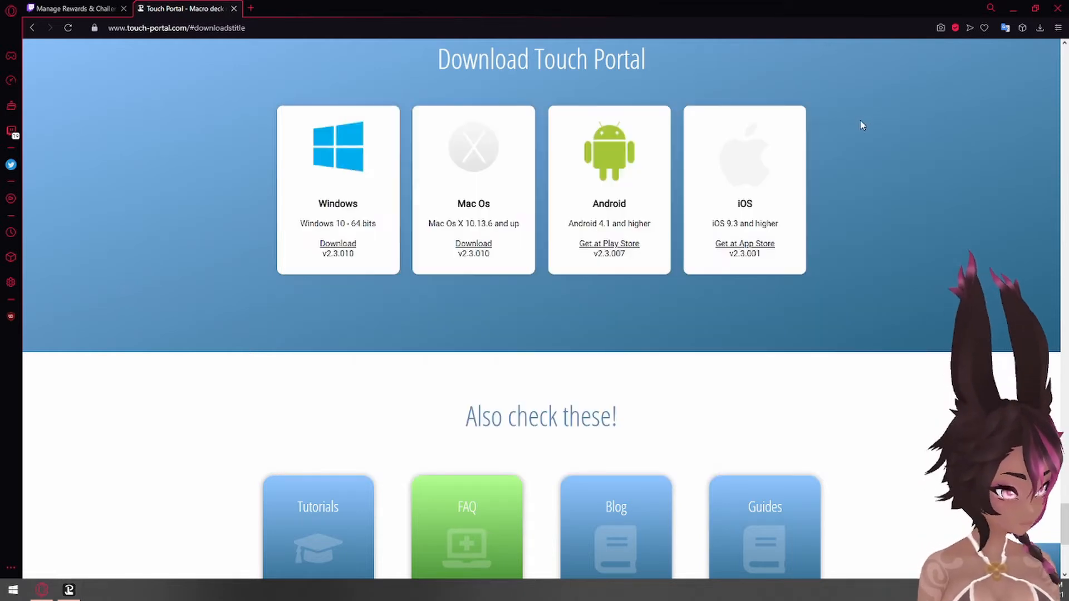
Minimise Touch Portal, add the existing PUNCH media source as a visible source in OBS, and accept its properties
click(862, 115)
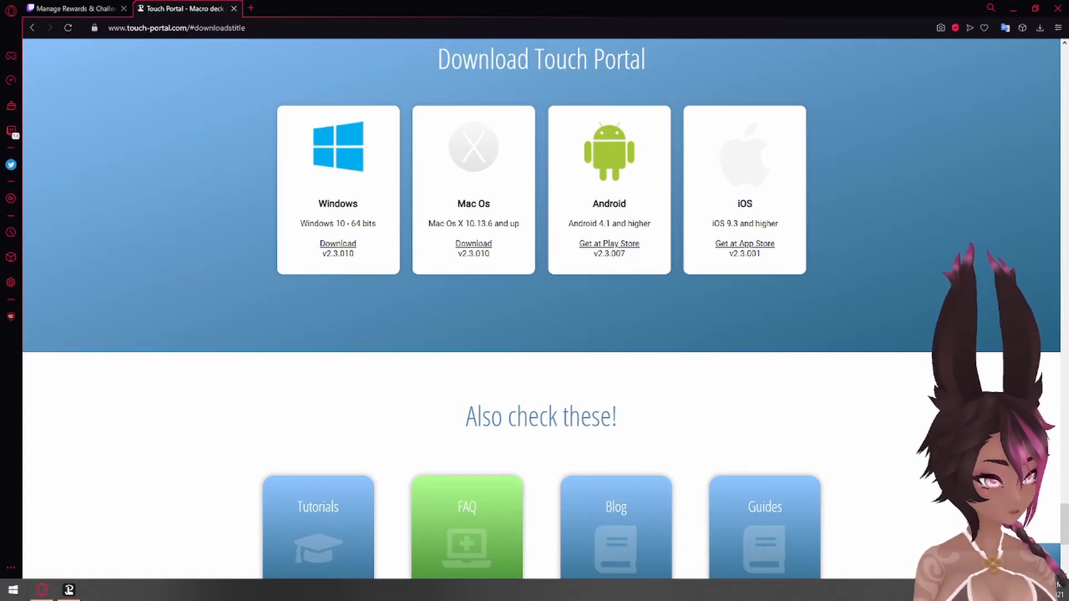
drag(1068, 206, 321, 172)
click(282, 218)
scroll(316, 271, down, 2)
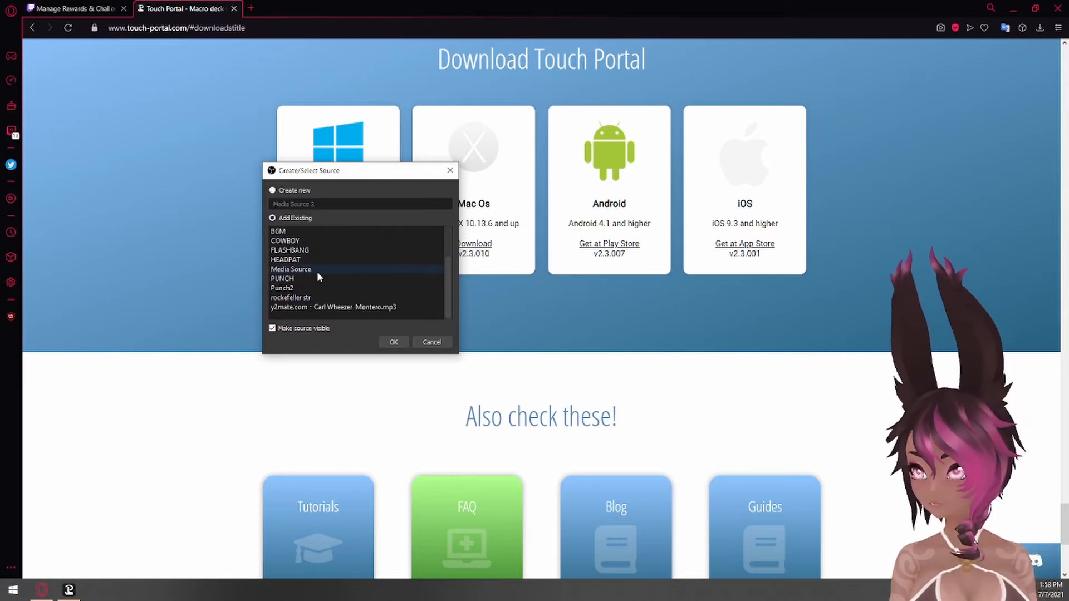
click(318, 279)
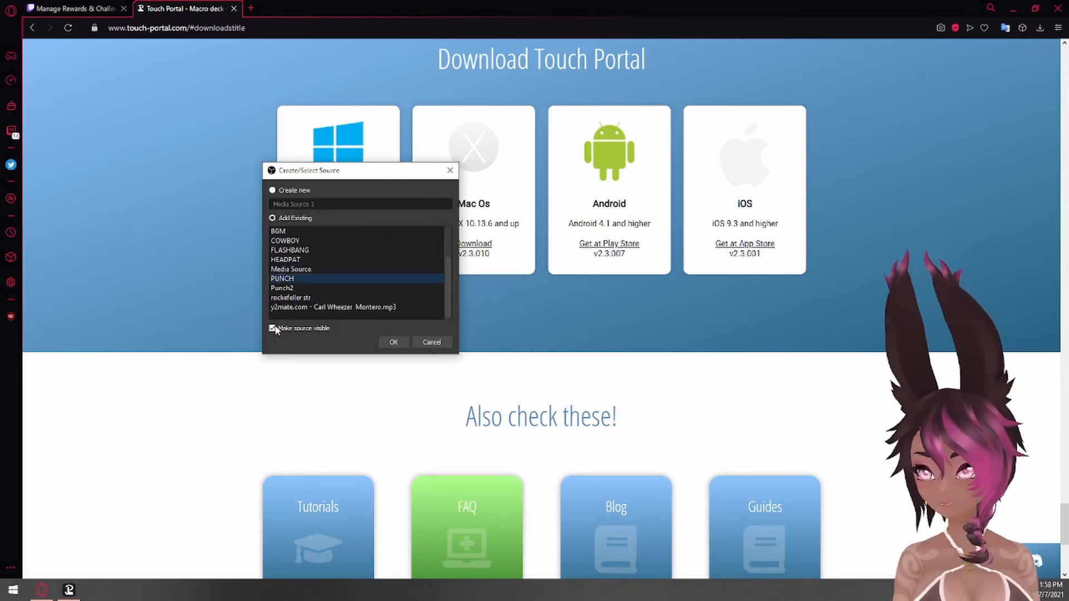
click(391, 342)
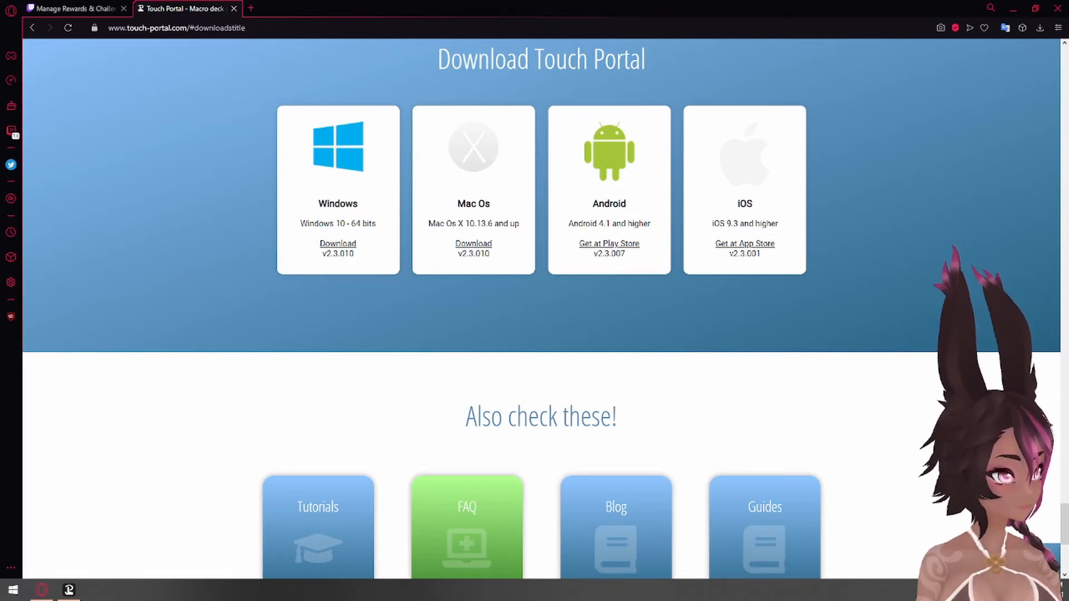
drag(1068, 73, 499, 22)
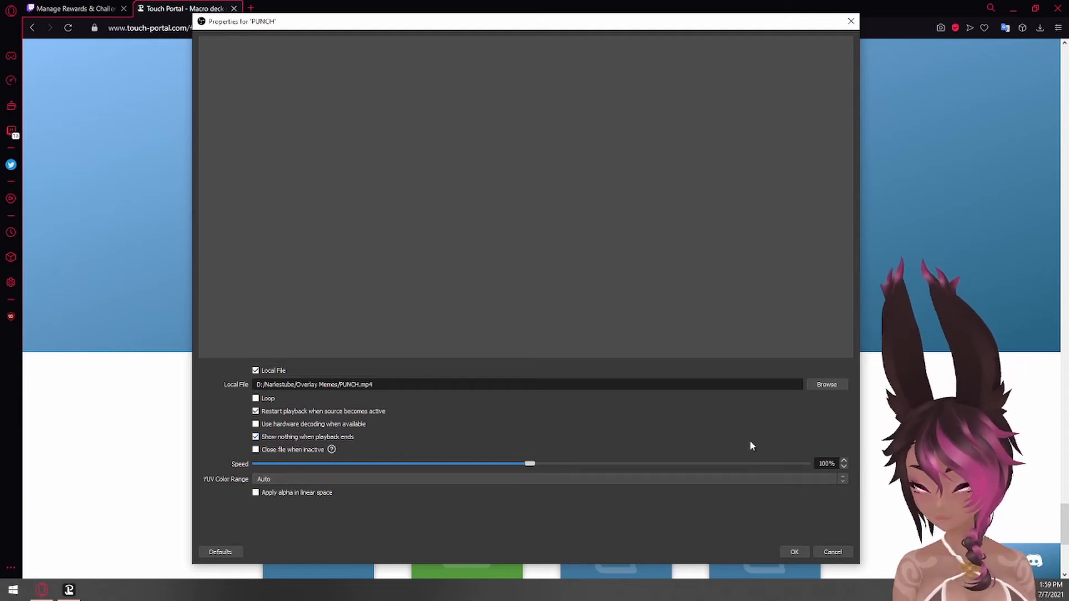
click(790, 551)
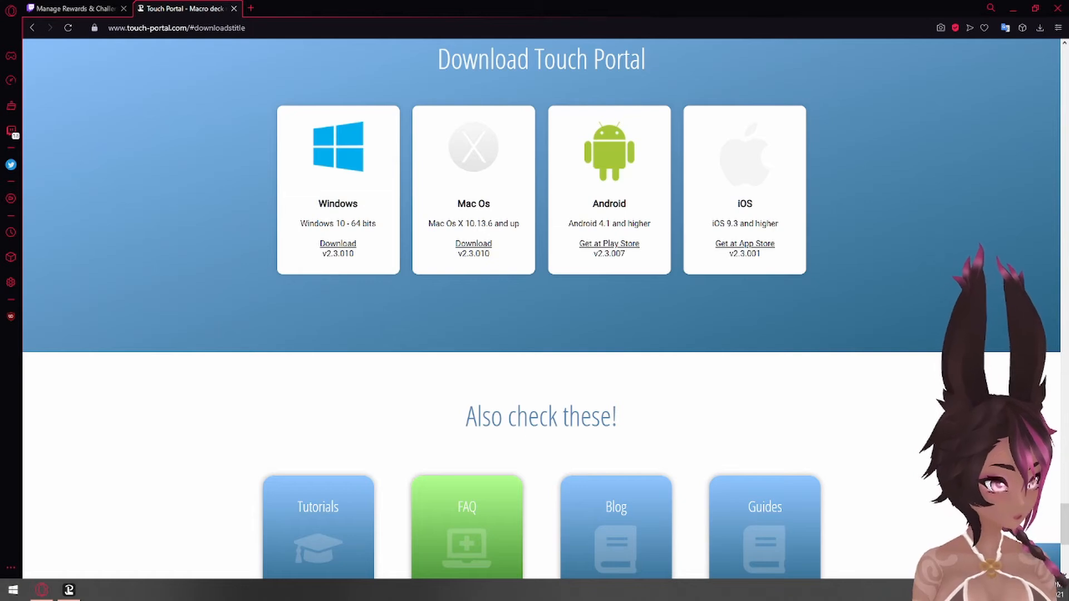
Copy the reward name "Auto: PUNCH ME" from the custom reward in the Twitch dashboard
click(35, 7)
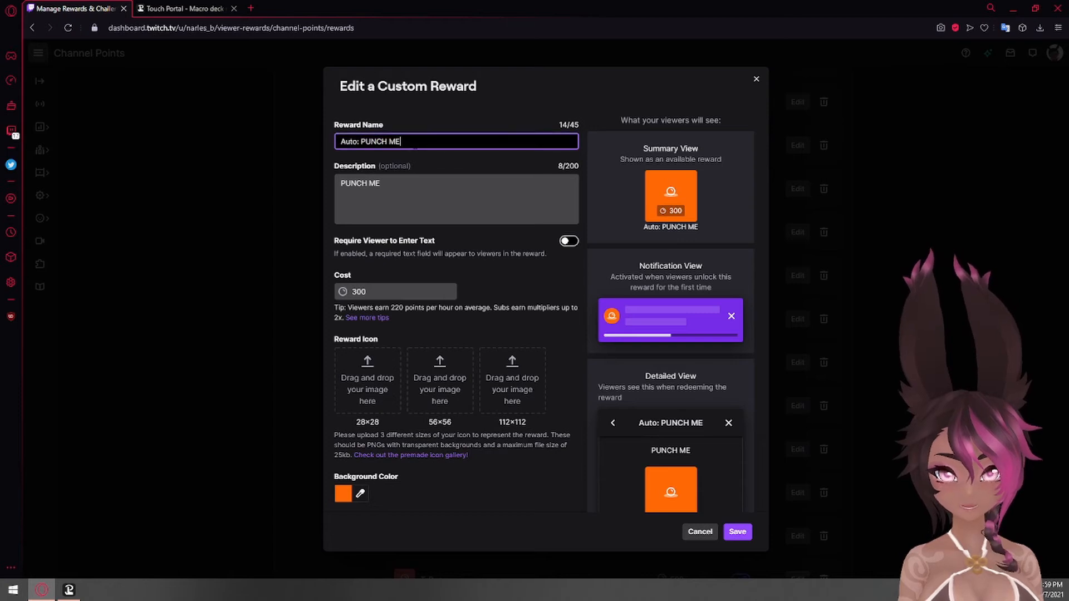
click(351, 141)
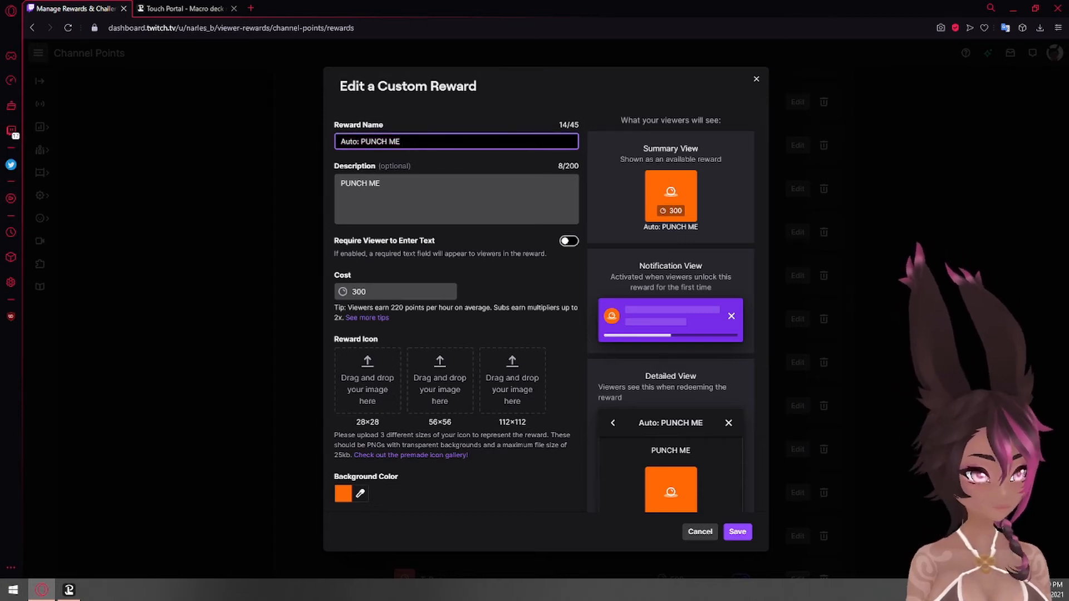
triple_click(353, 141)
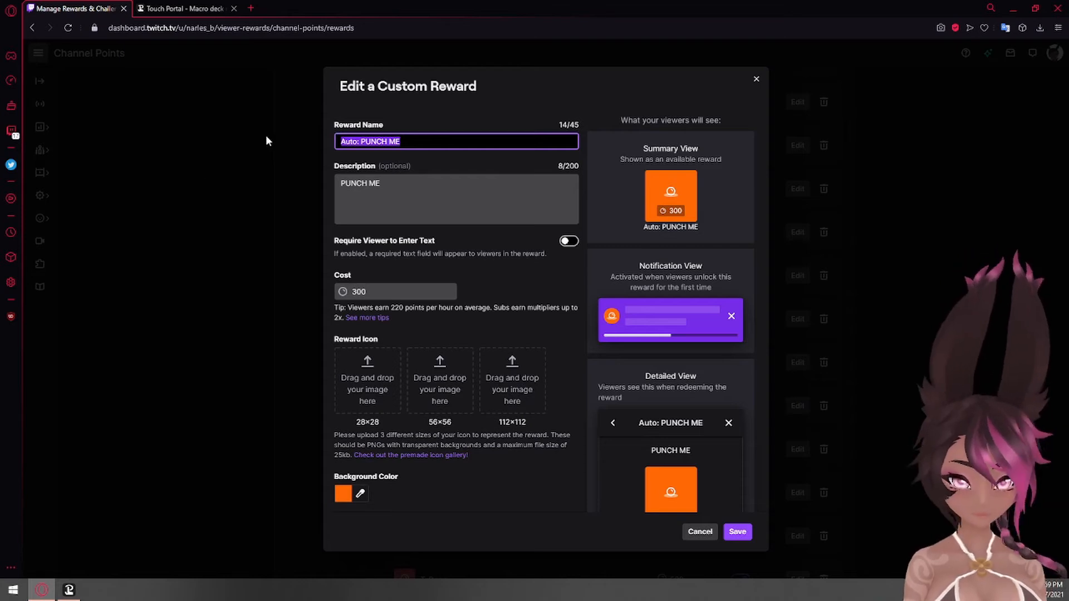
Switch to Touch Portal and start a new button in the empty slot beside Flashbang, with the text "PUNCH VIDEO"
click(69, 589)
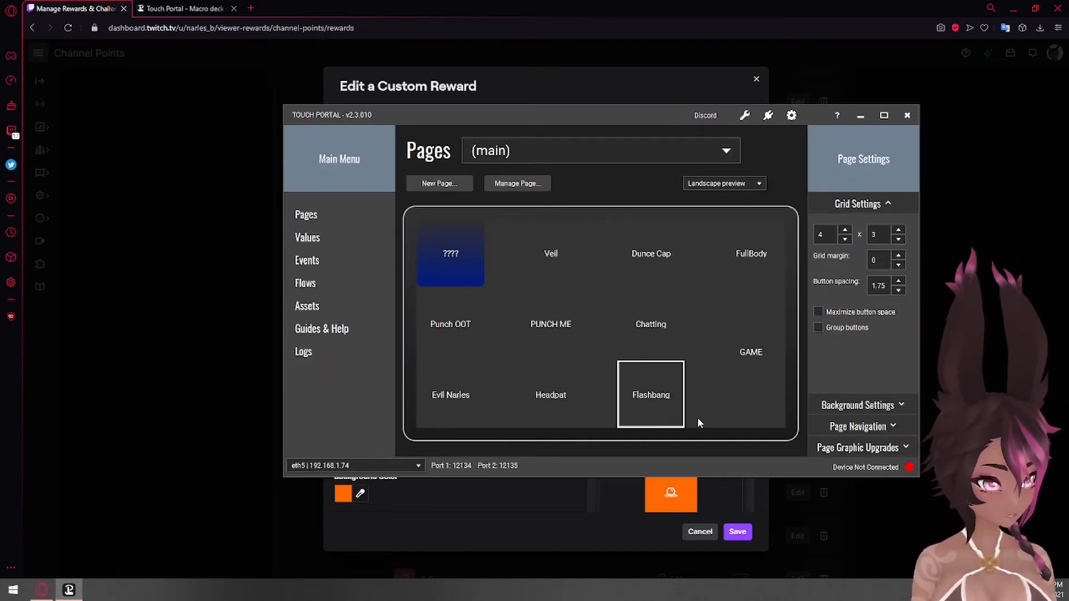
click(744, 417)
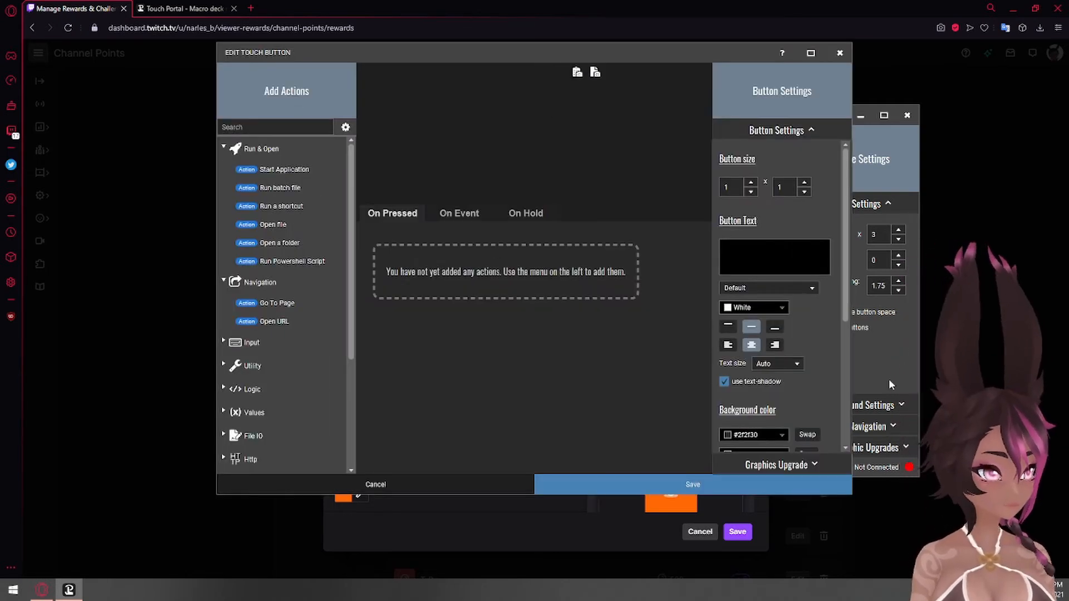
click(767, 259)
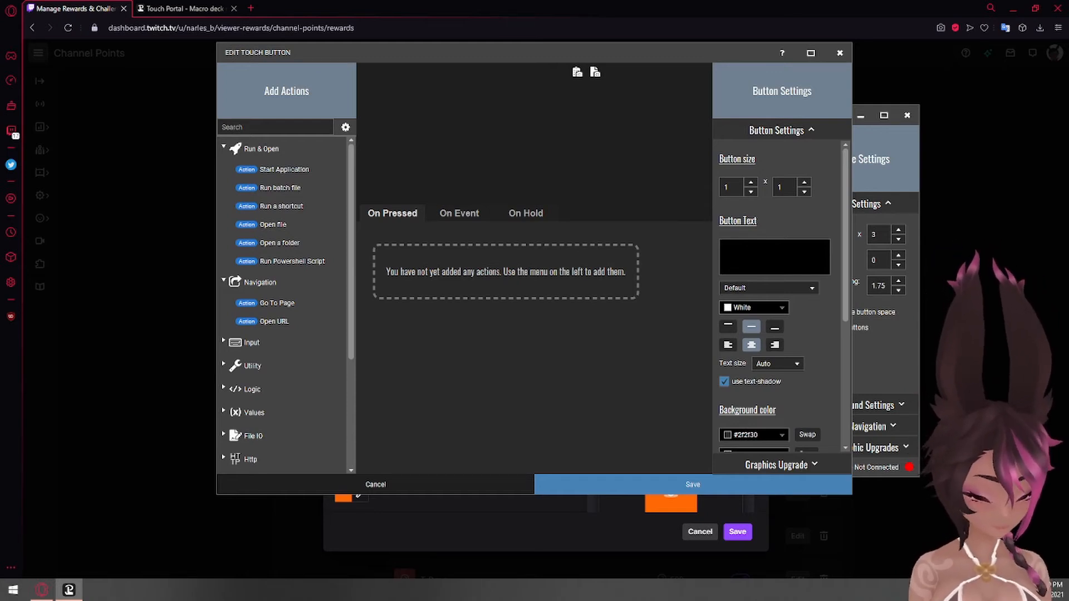
text(PUNCH VIDEO)
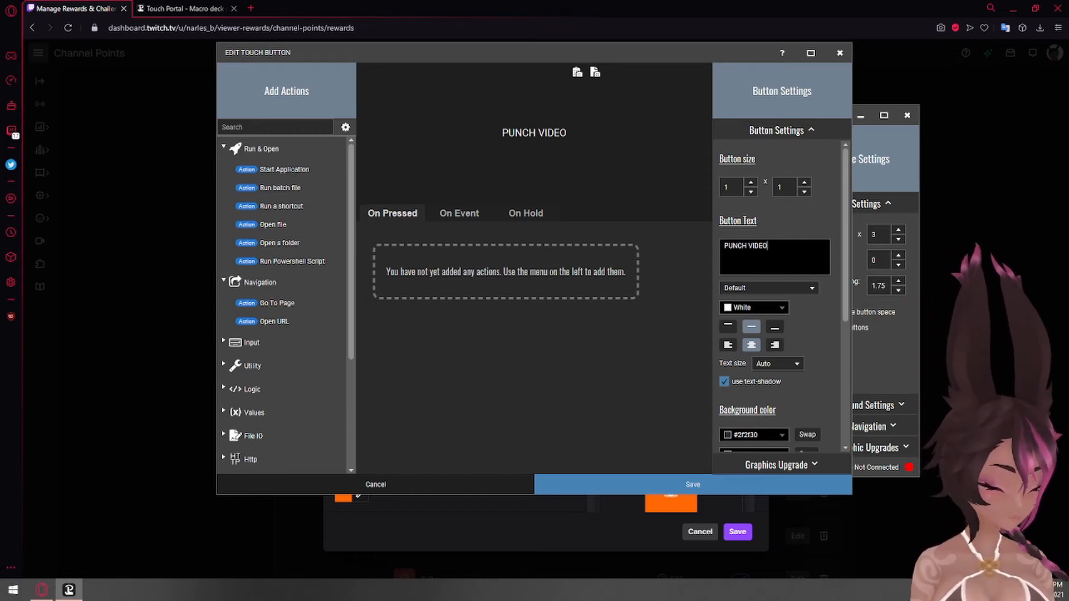
drag(769, 247, 723, 247)
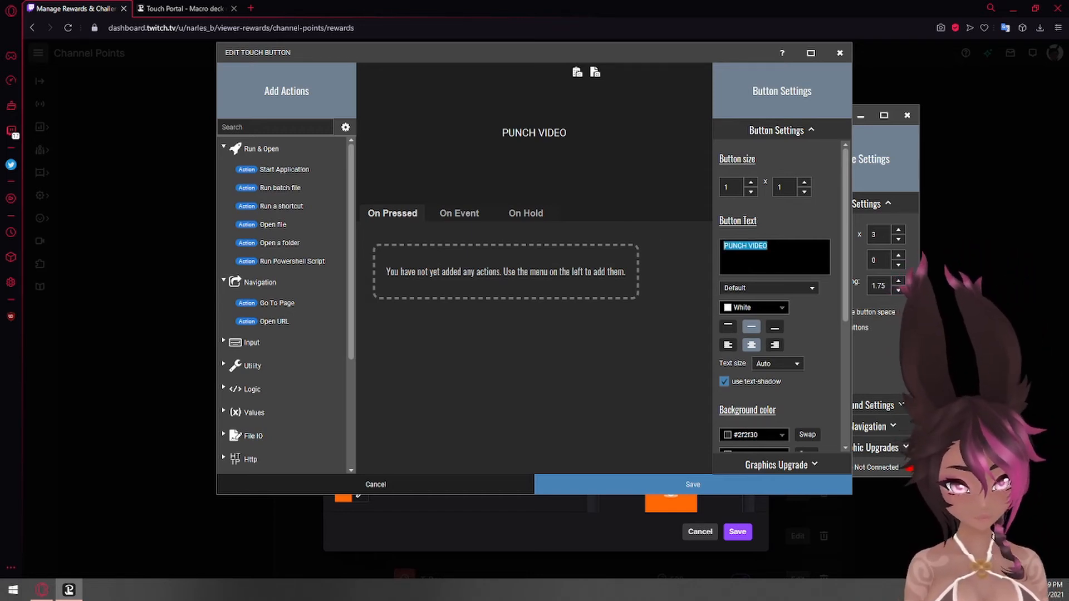
click(733, 258)
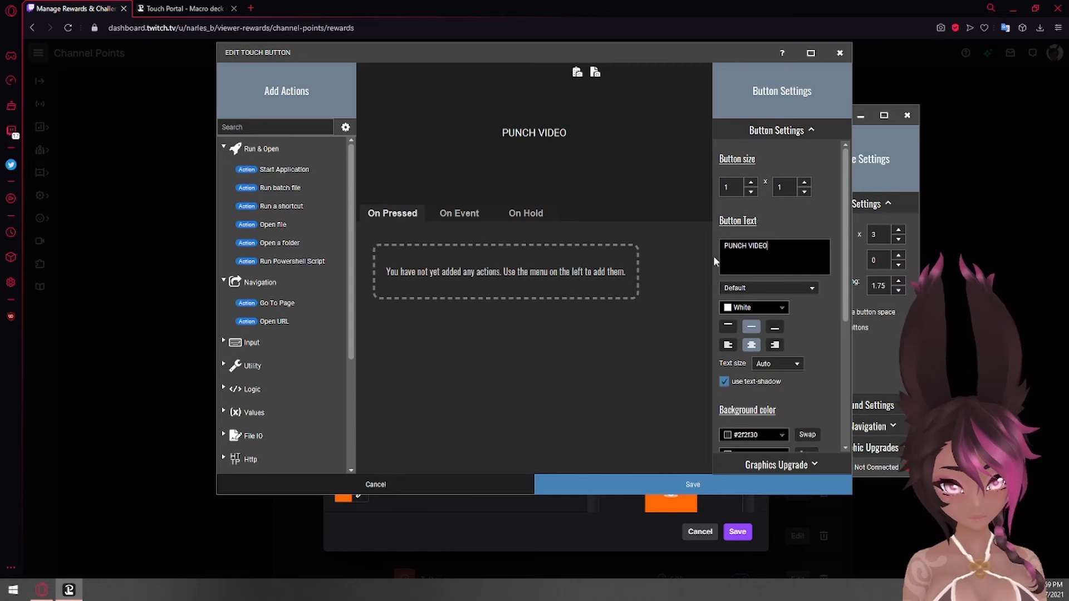
Add an On Channel Points Redeemed event to the button with the reward id "Auto: PUNCH ME"
click(450, 210)
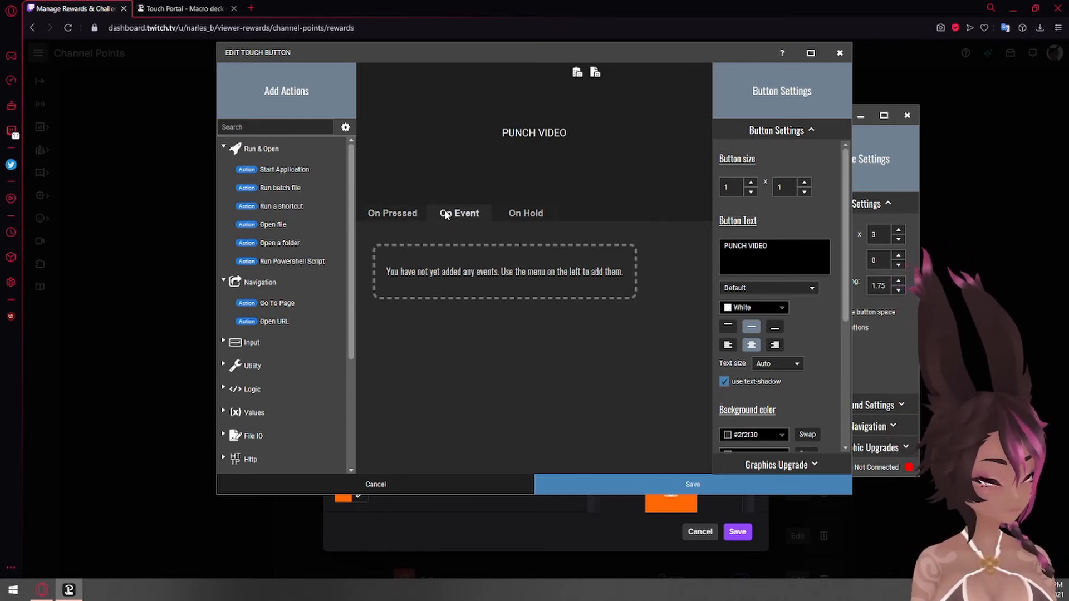
click(260, 126)
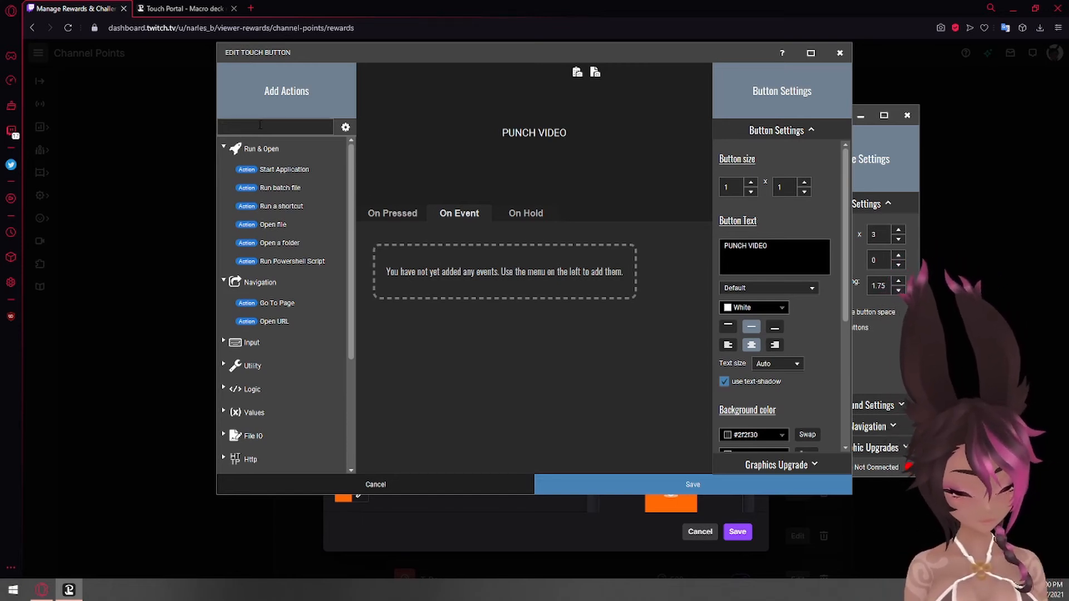
text(point)
click(257, 173)
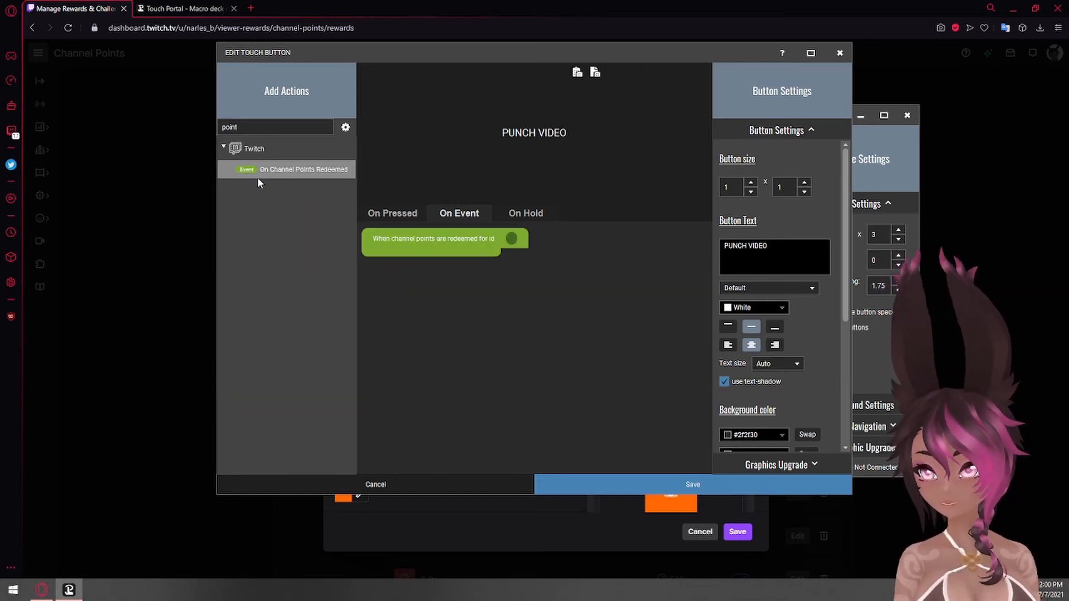
click(511, 239)
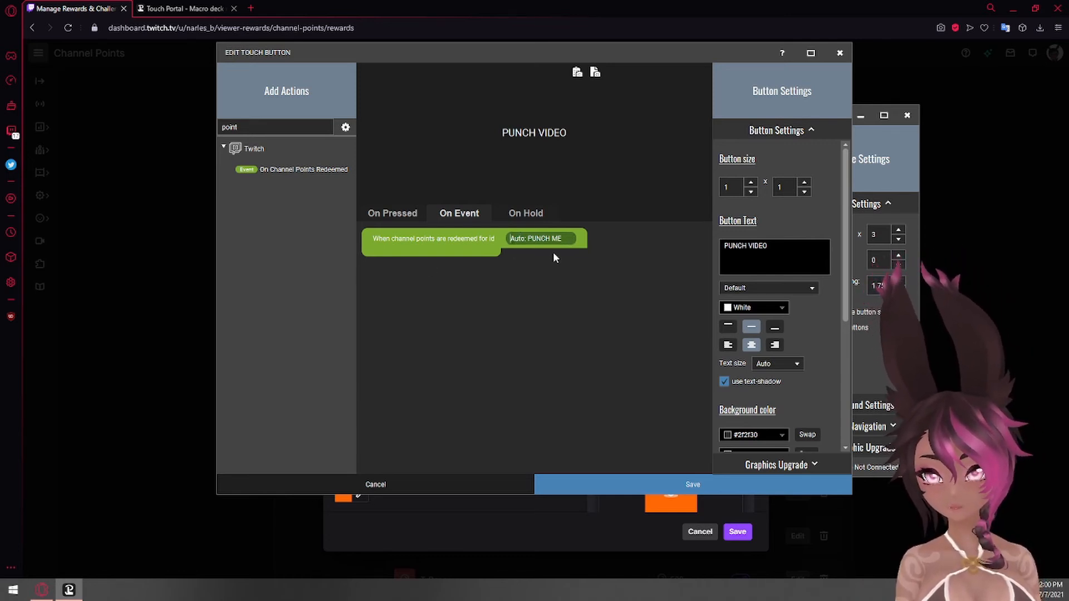
Add an OBS Source Visibility action inside the event that shows the source PUNCH for the scene MAKING VIDEO
drag(262, 127, 146, 128)
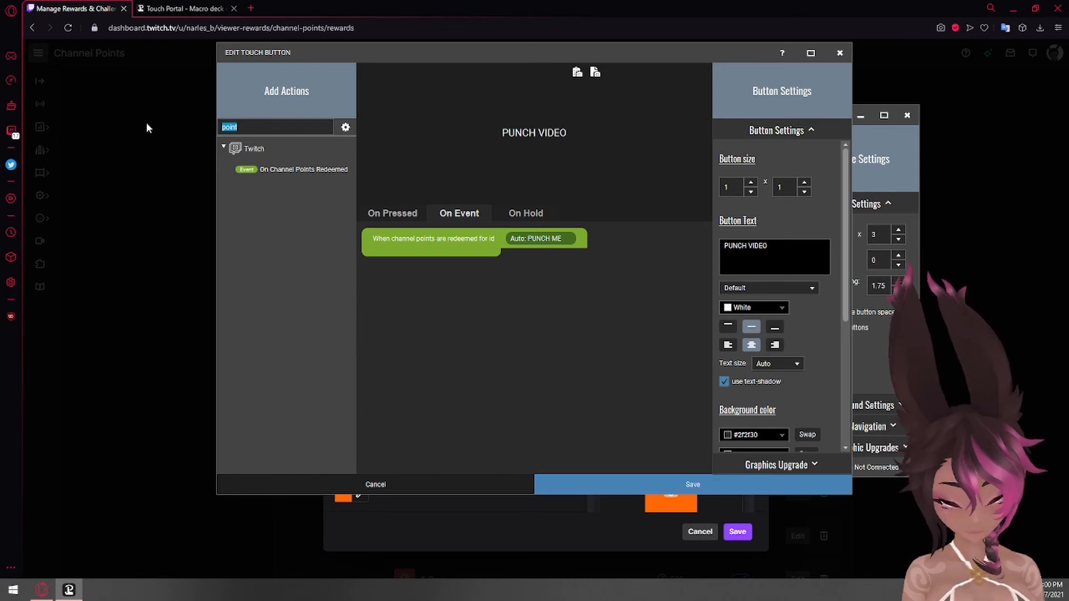
text(source)
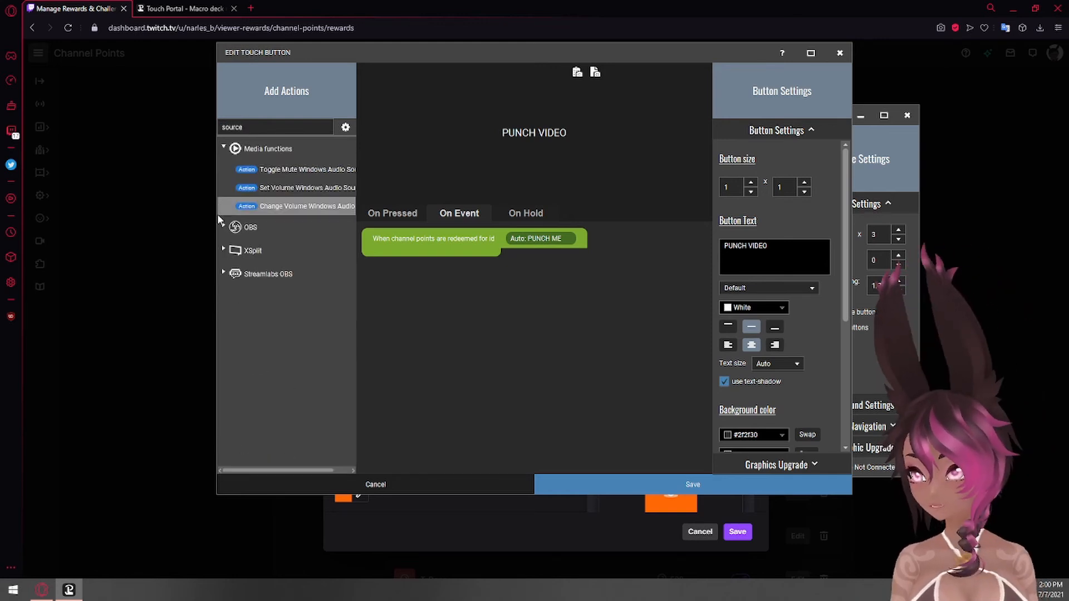
click(223, 226)
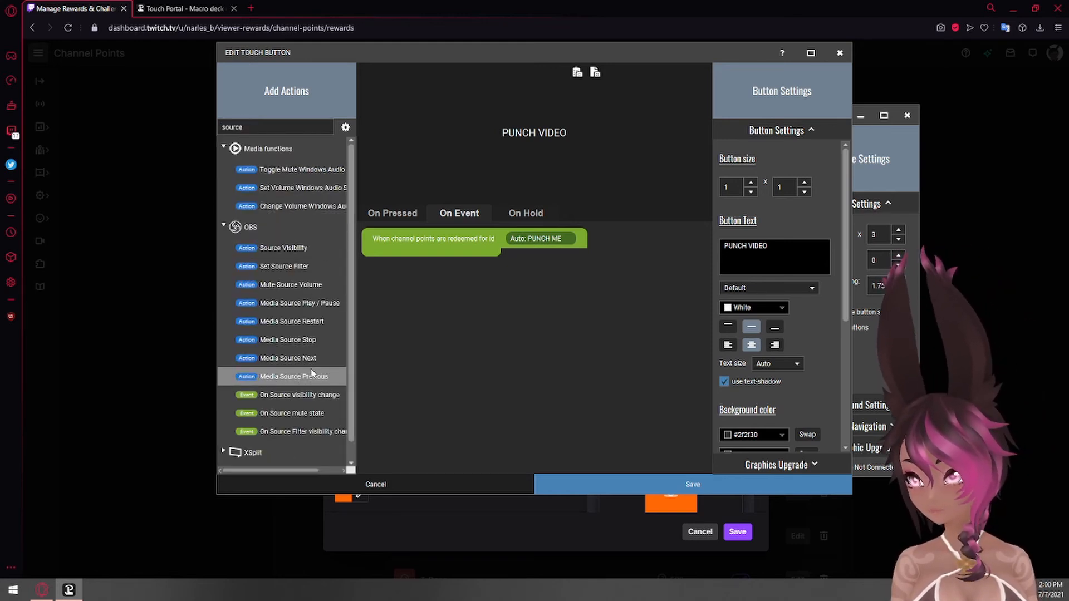
drag(284, 249, 463, 259)
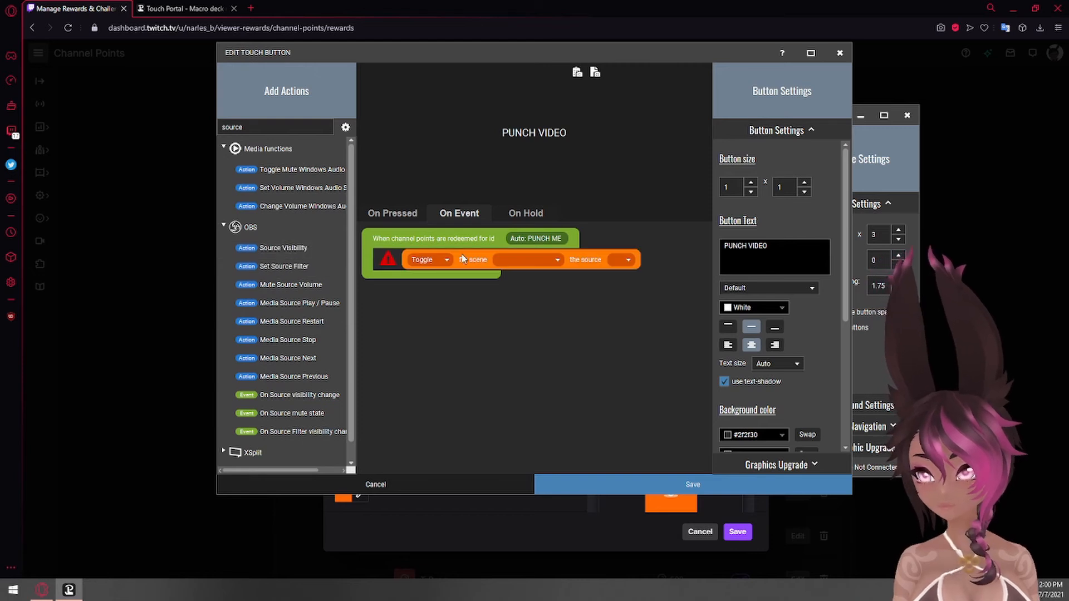
click(430, 260)
click(498, 260)
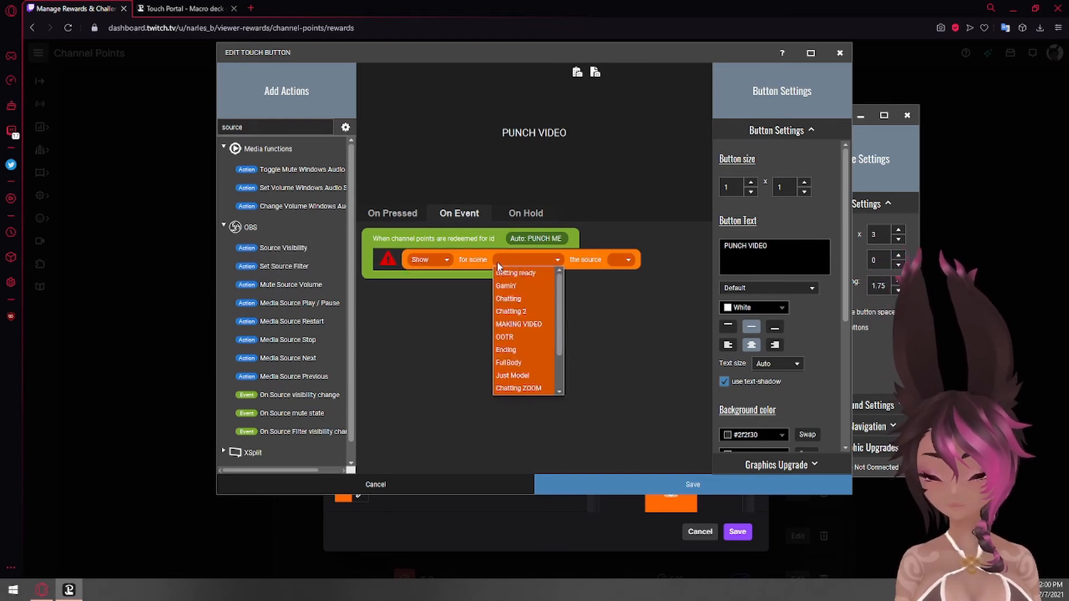
click(526, 324)
click(643, 261)
click(646, 273)
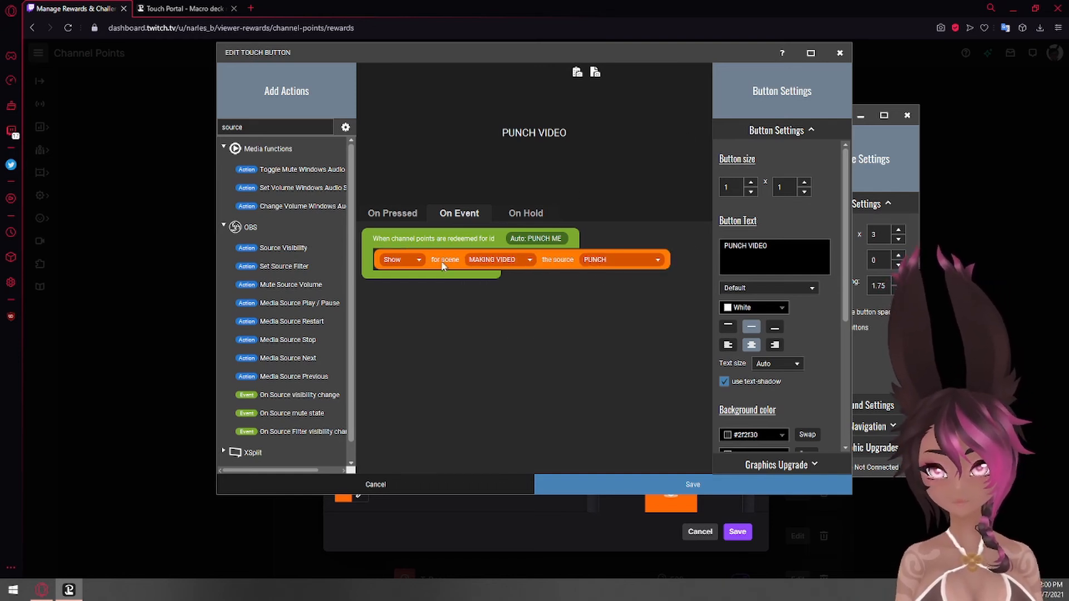
Add a second OBS Source Visibility action inside the event, set to Show the source PUNCH for the scene MAKING VIDEO
click(278, 249)
click(434, 284)
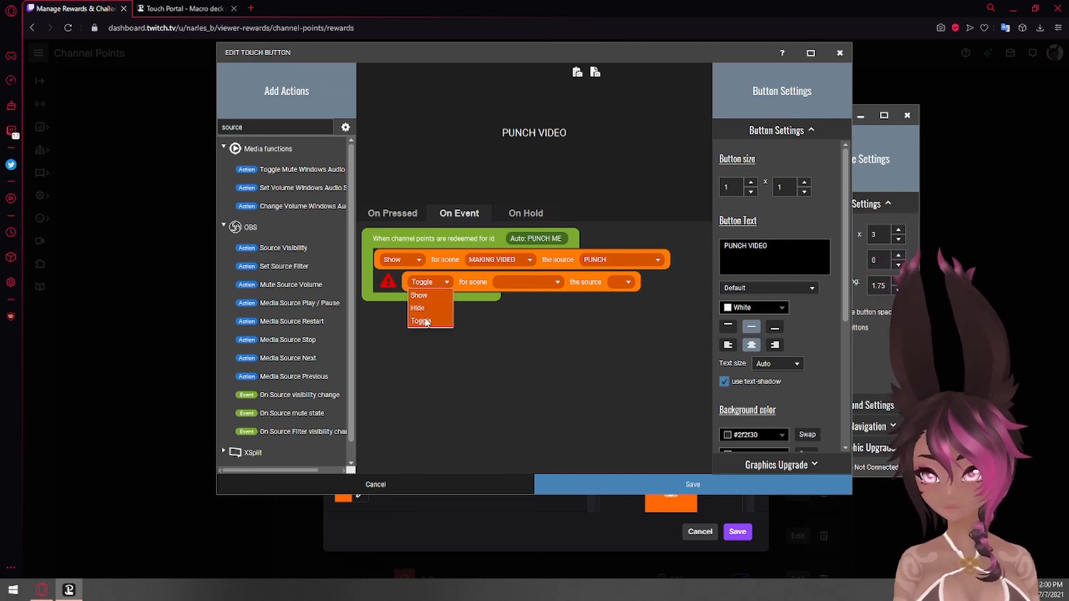
click(418, 297)
click(509, 282)
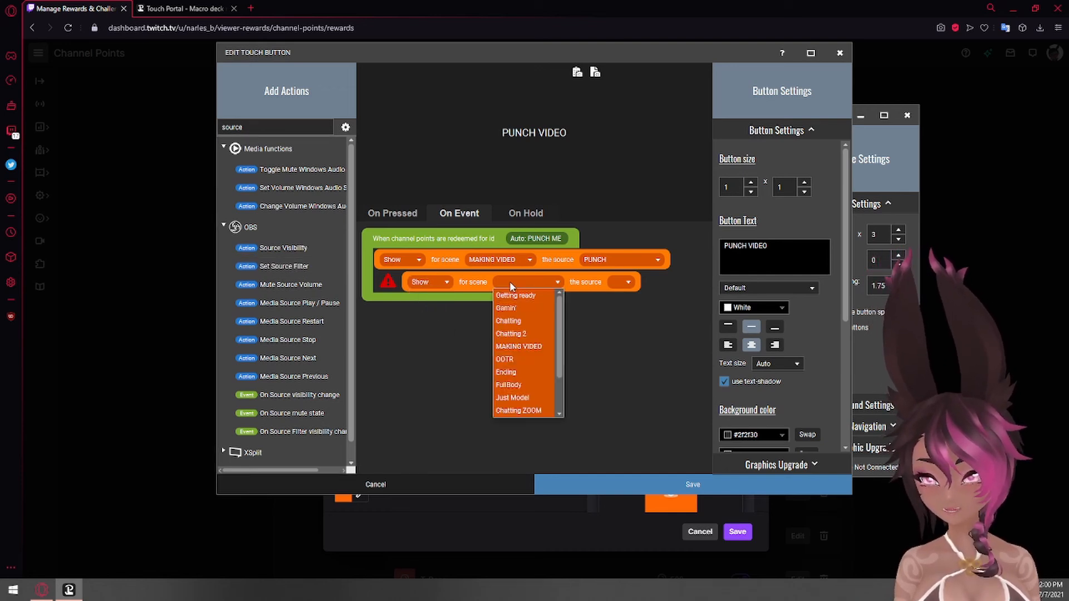
click(518, 347)
click(631, 284)
click(633, 294)
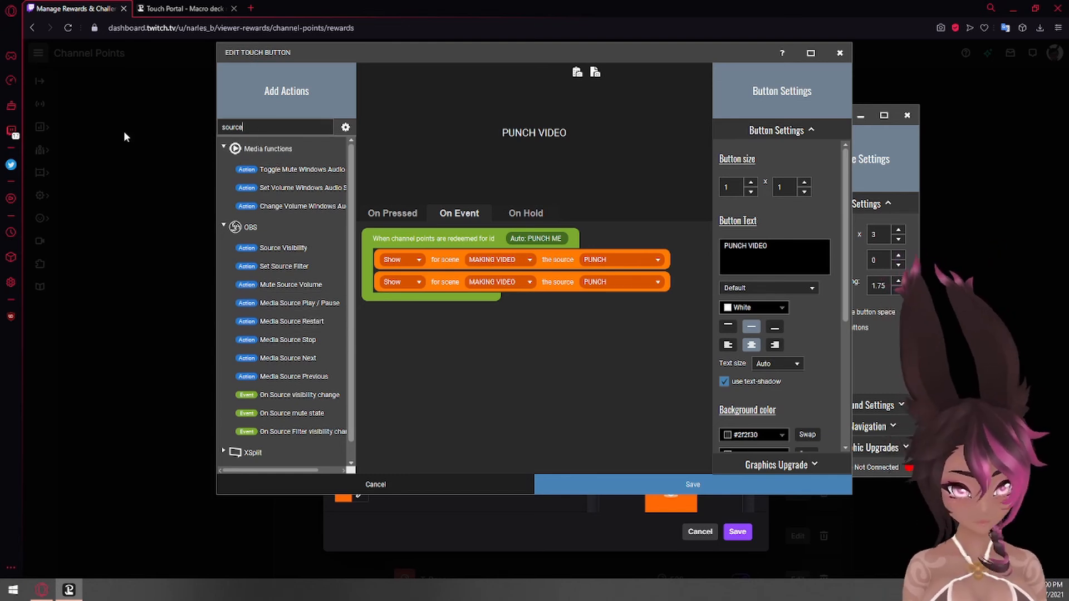
Find the Wait for Timer action and insert it between the two source visibility actions
key(BackSpace)
key(BackSpace)
key(BackSpace)
key(BackSpace)
key(BackSpace)
key(BackSpace)
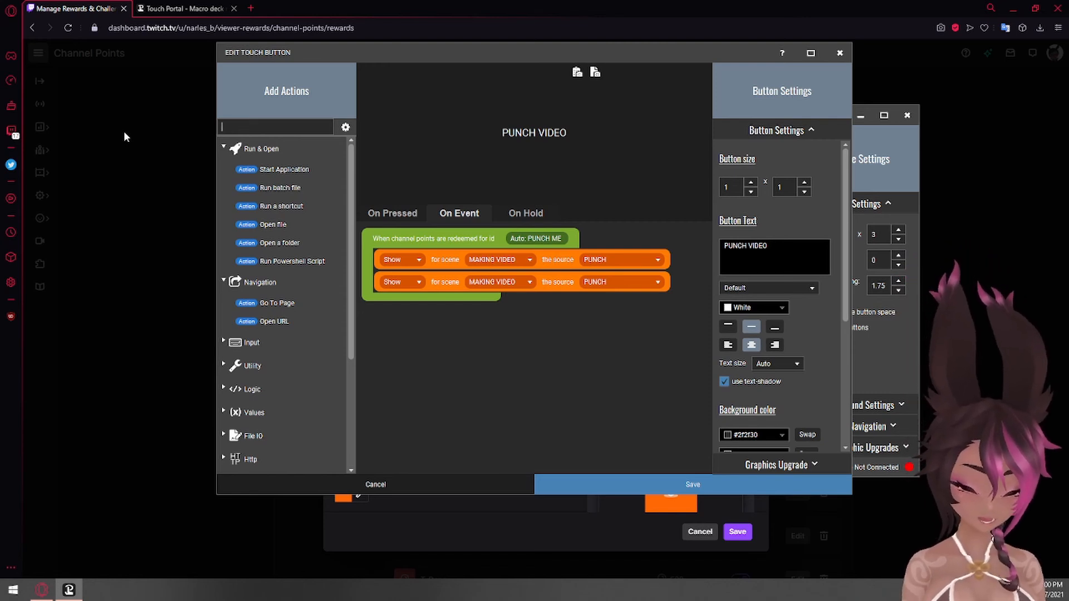
text(wit)
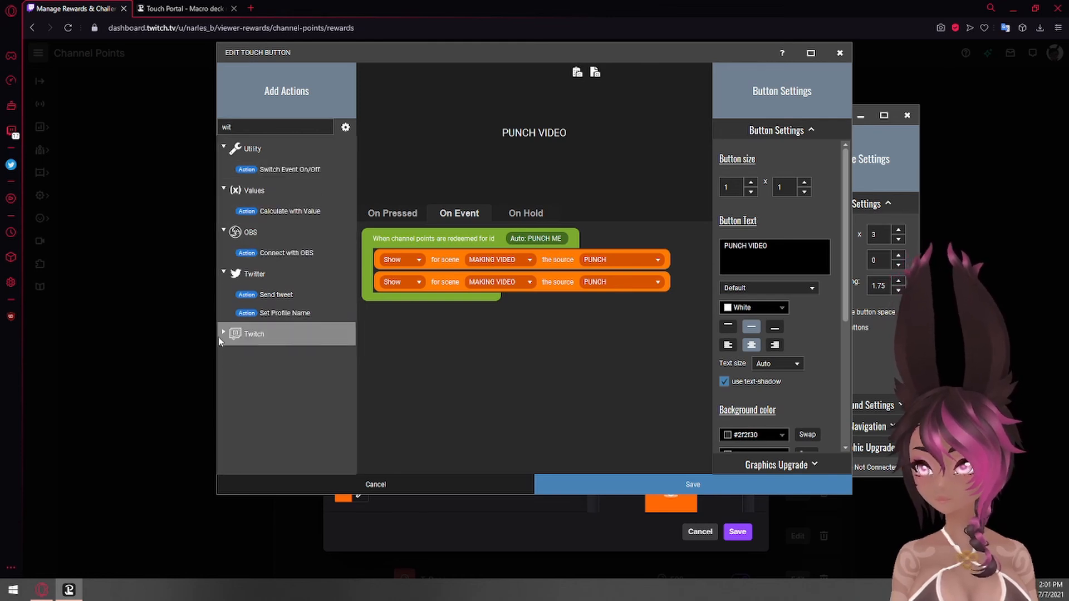
drag(249, 127, 135, 122)
text(wait)
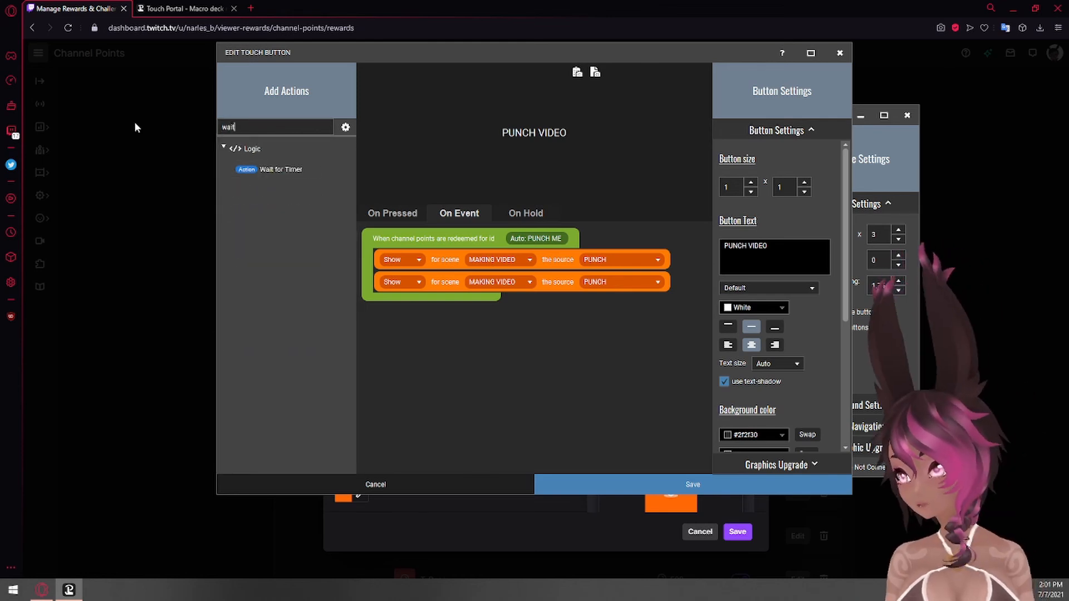
double_click(295, 175)
drag(525, 312, 532, 284)
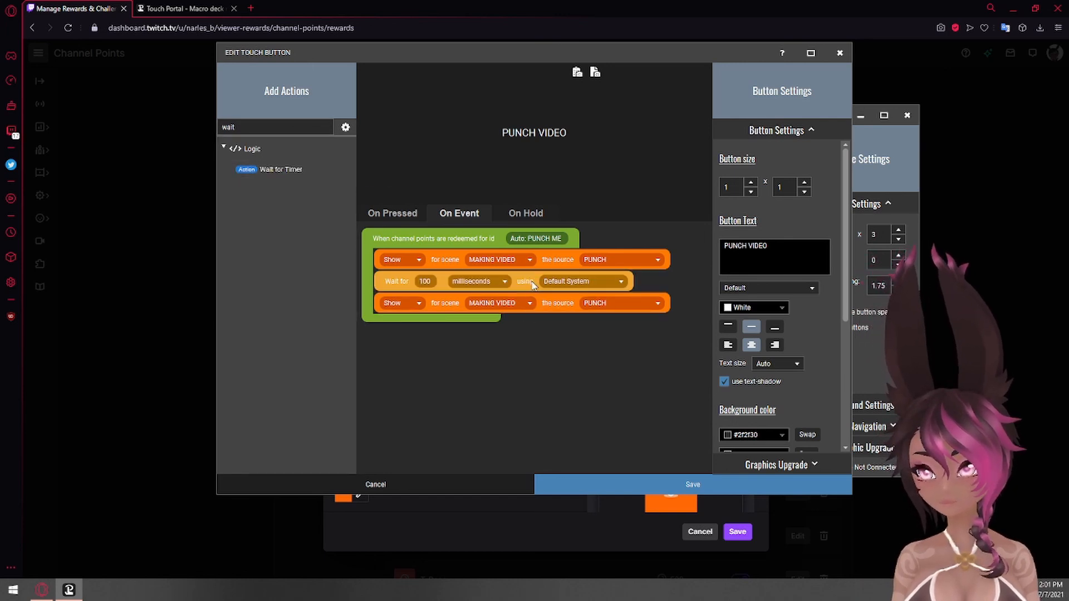
Set the wait between the two visibility actions to 5 seconds and save the PUNCH VIDEO button
click(426, 281)
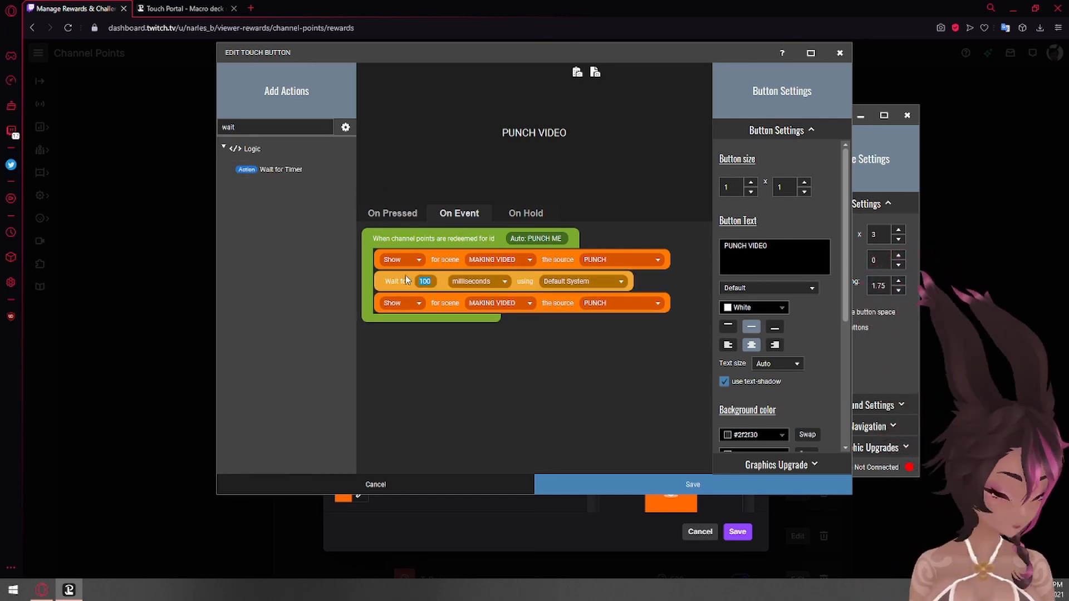
text(5)
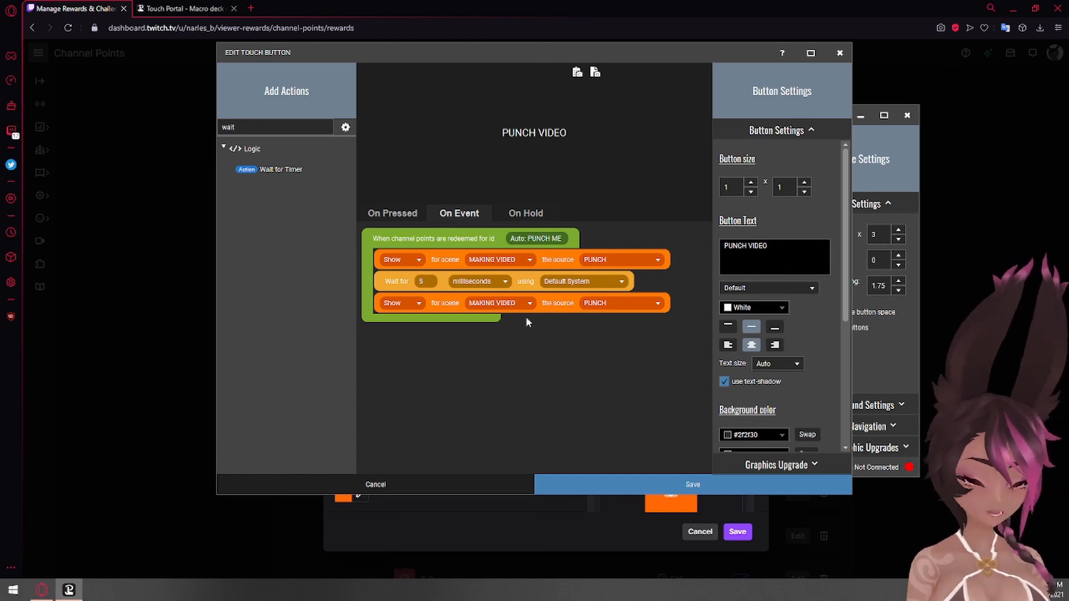
click(470, 281)
click(484, 308)
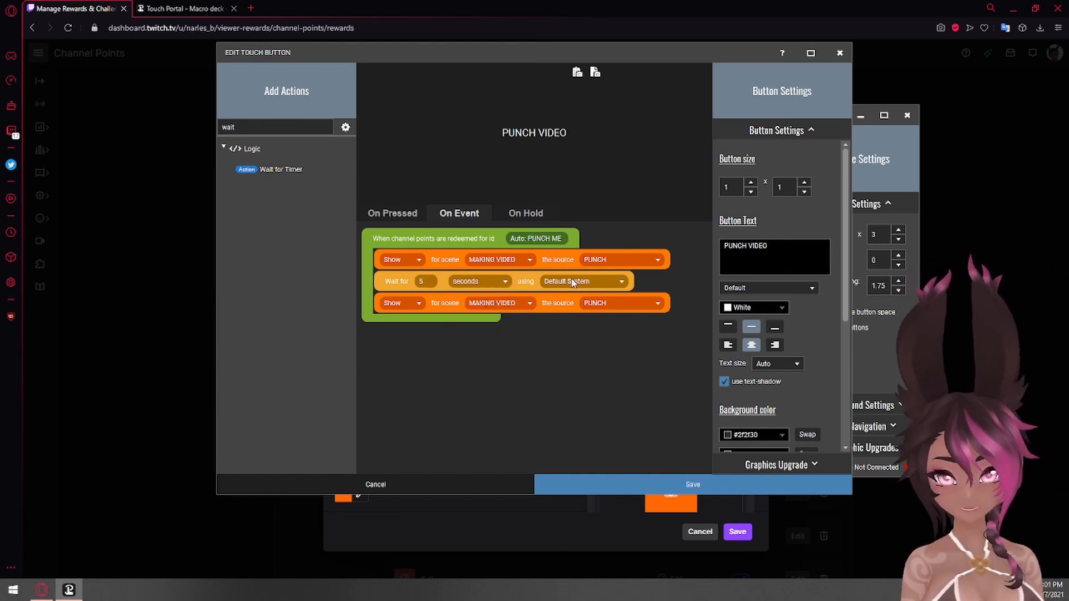
click(610, 482)
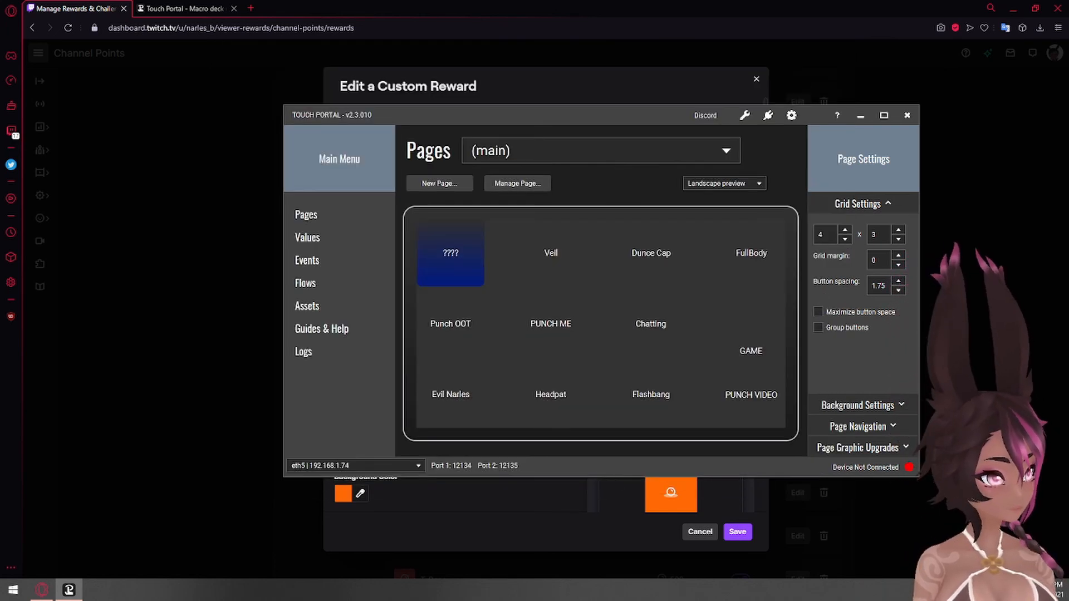